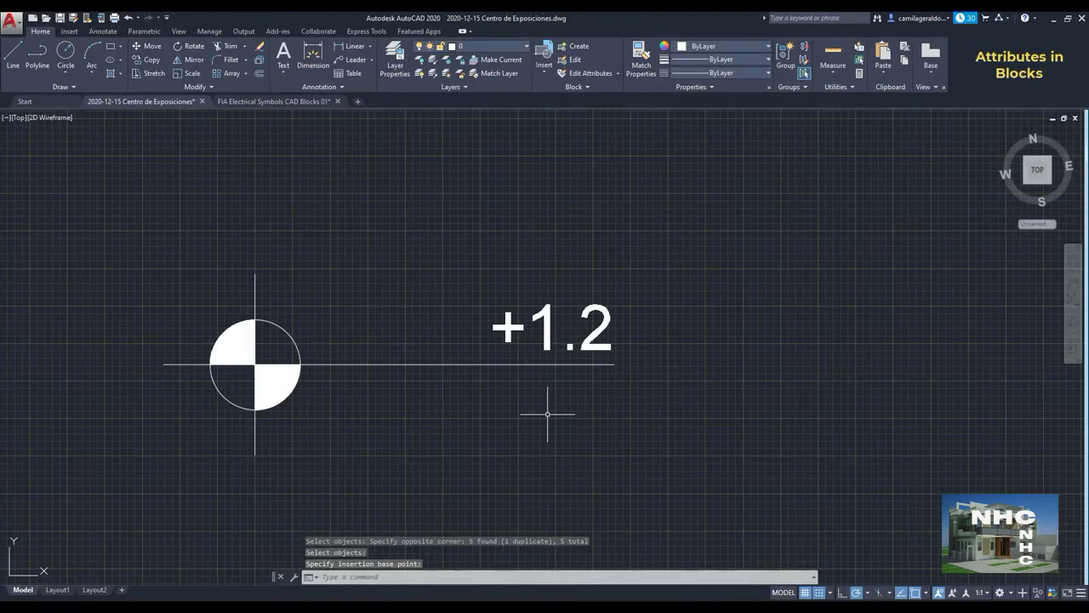
Erase the example marker and offset the long horizontal line 100 units upward.
left_click(548, 415)
type("o")
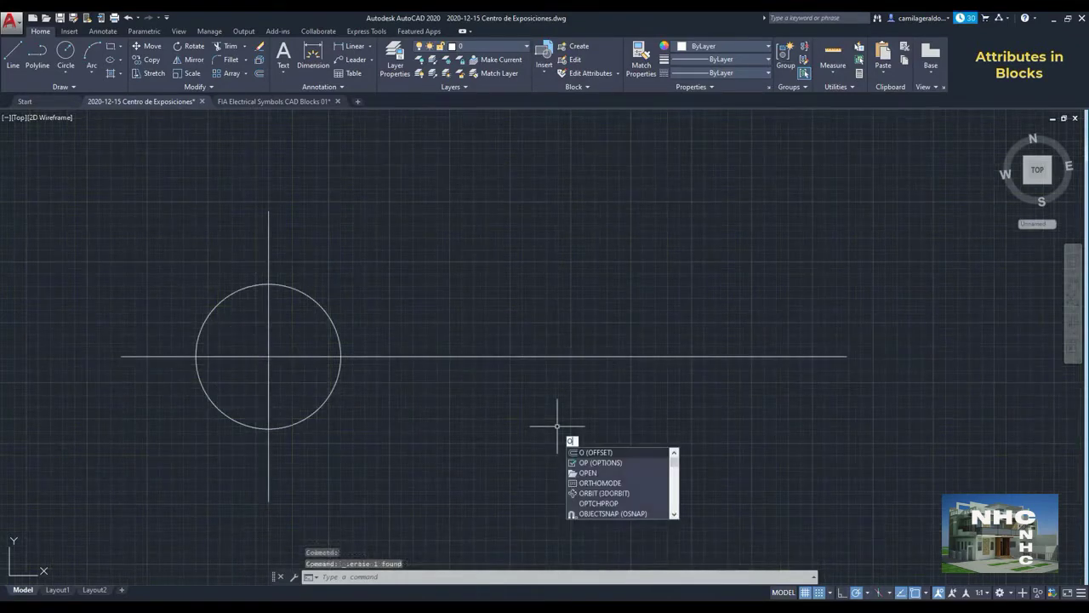
key("Return")
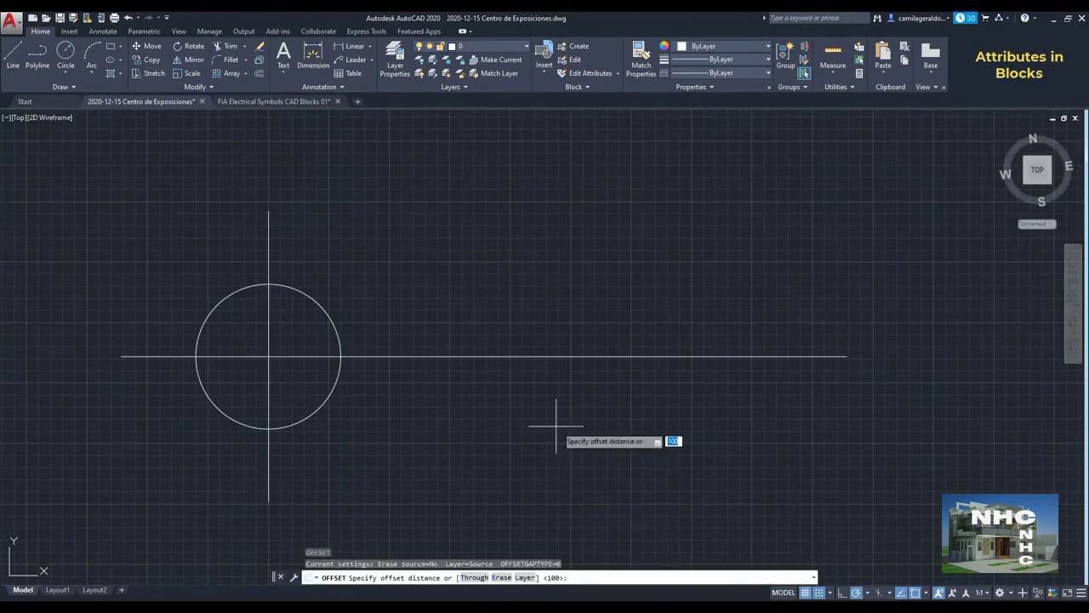
key("Return")
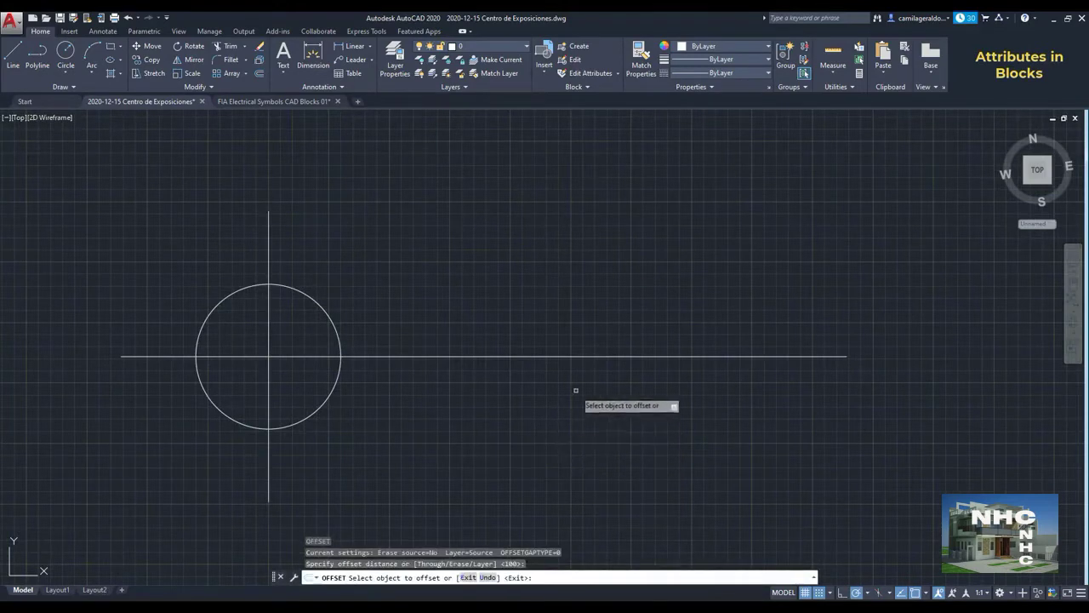
left_click(596, 356)
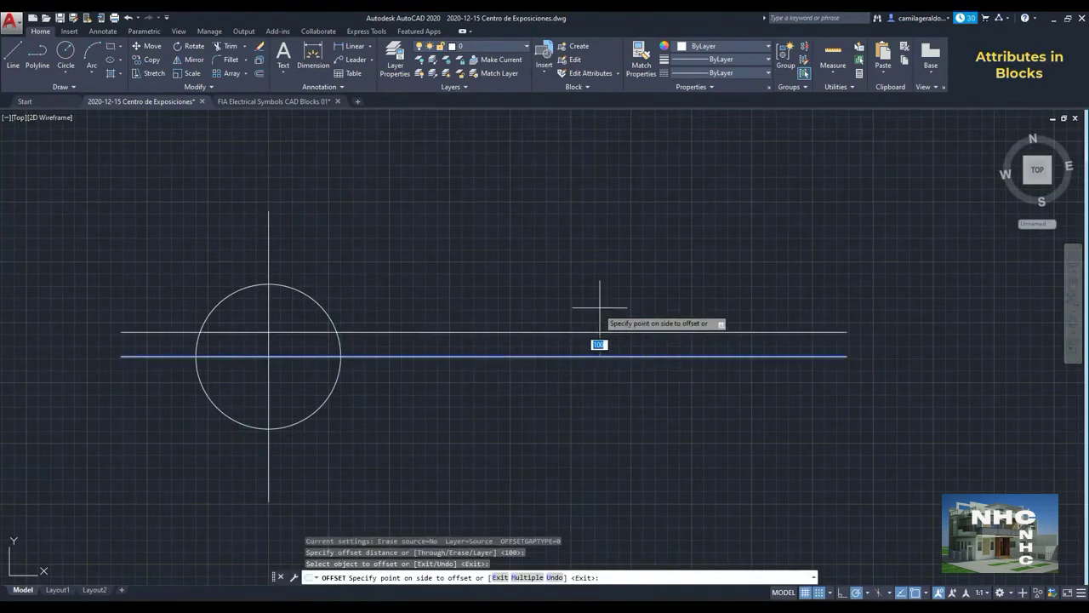
left_click(595, 306)
key("Return")
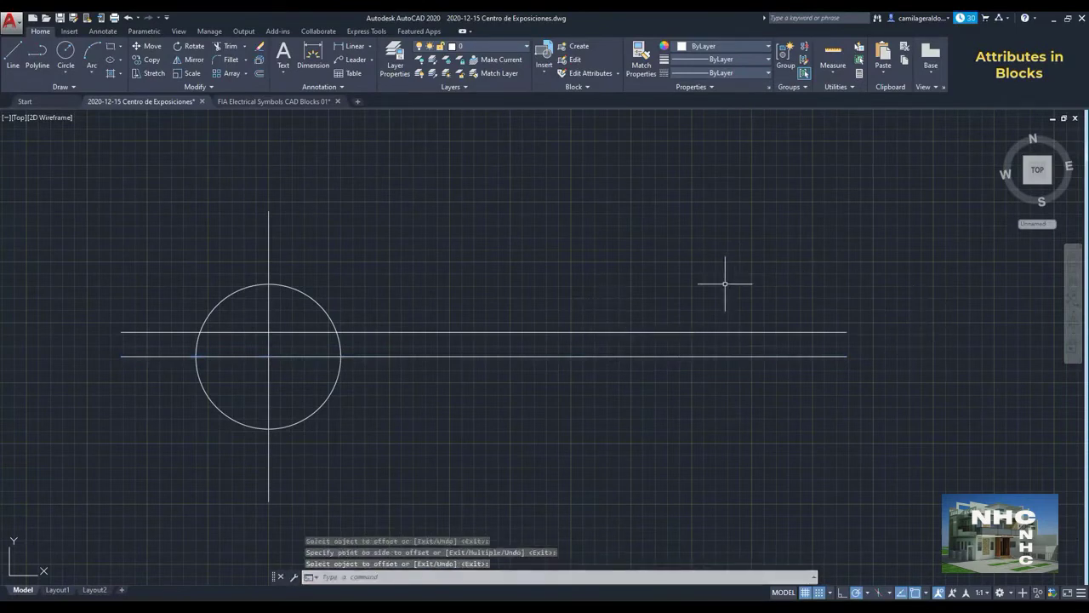
left_click(587, 88)
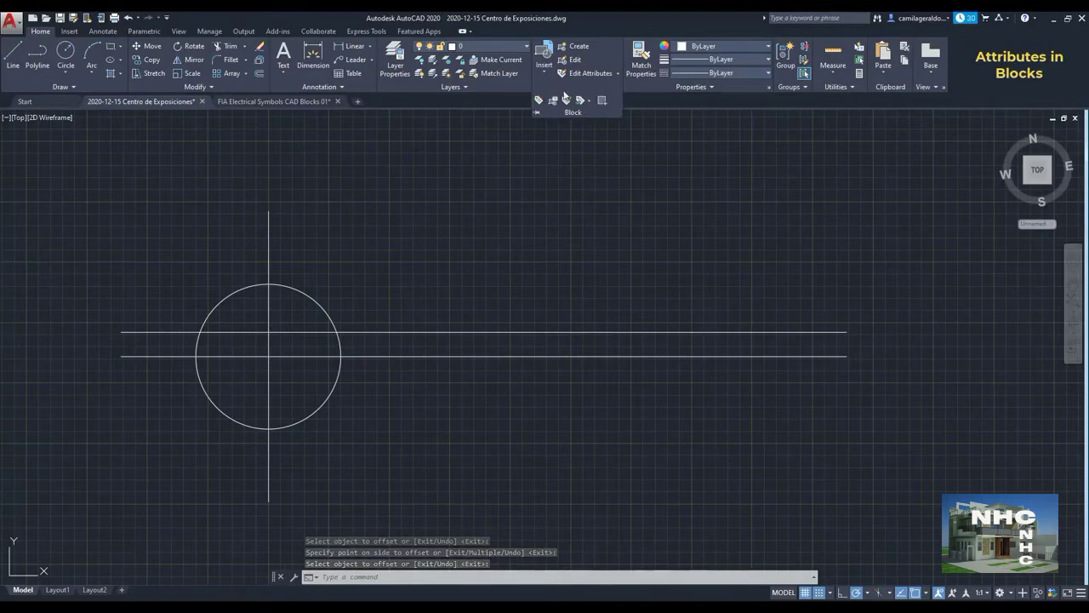
Define an attribute tagged 'level' with prompt 'Insert Level', right-justified, at 300 text height.
left_click(539, 99)
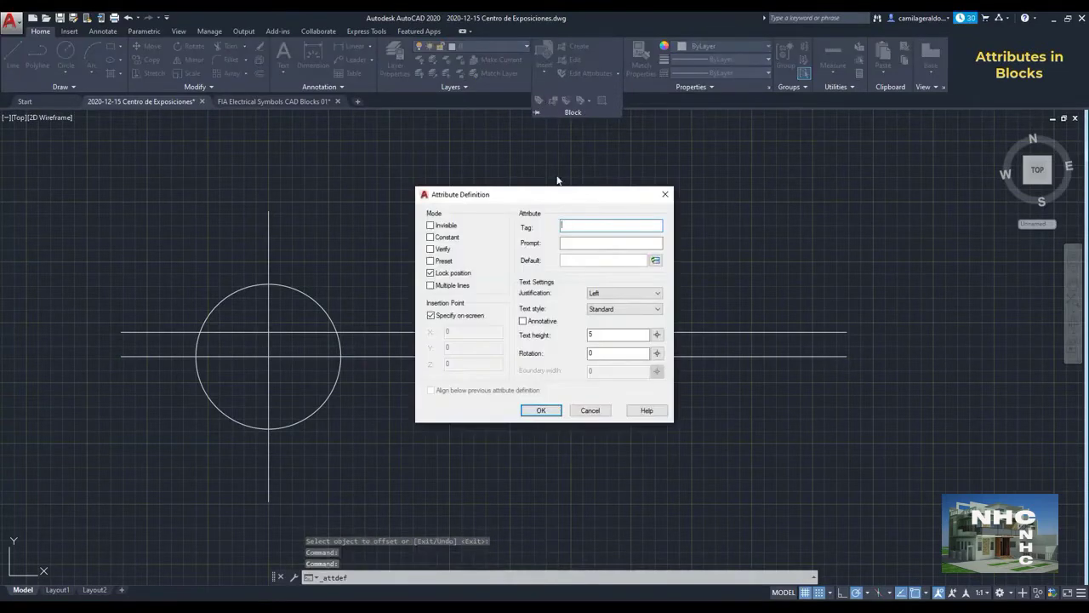
left_click_drag(559, 196, 402, 219)
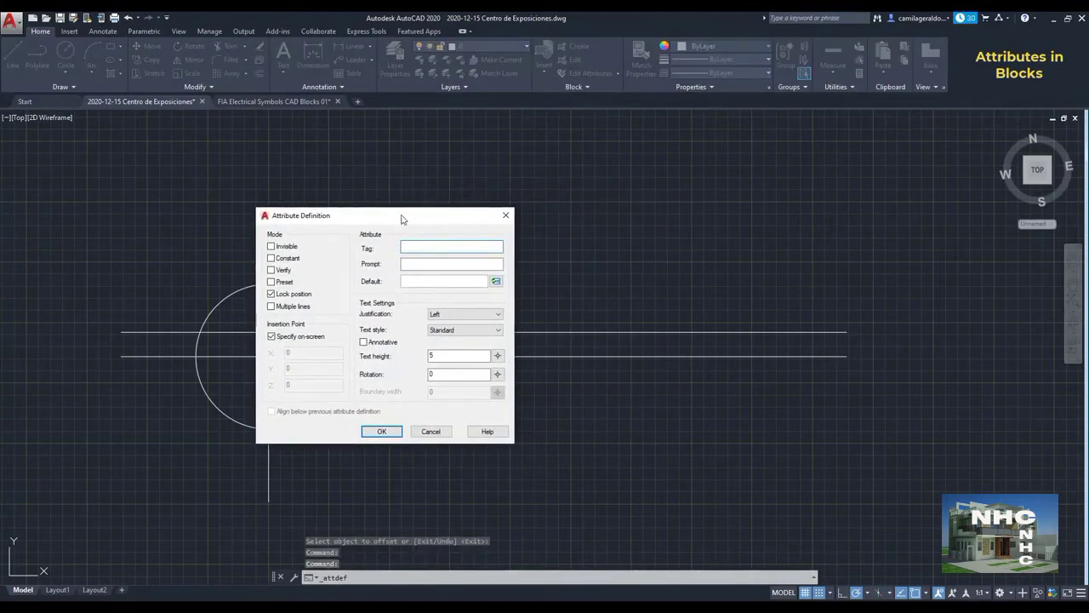
type("level")
key("Tab")
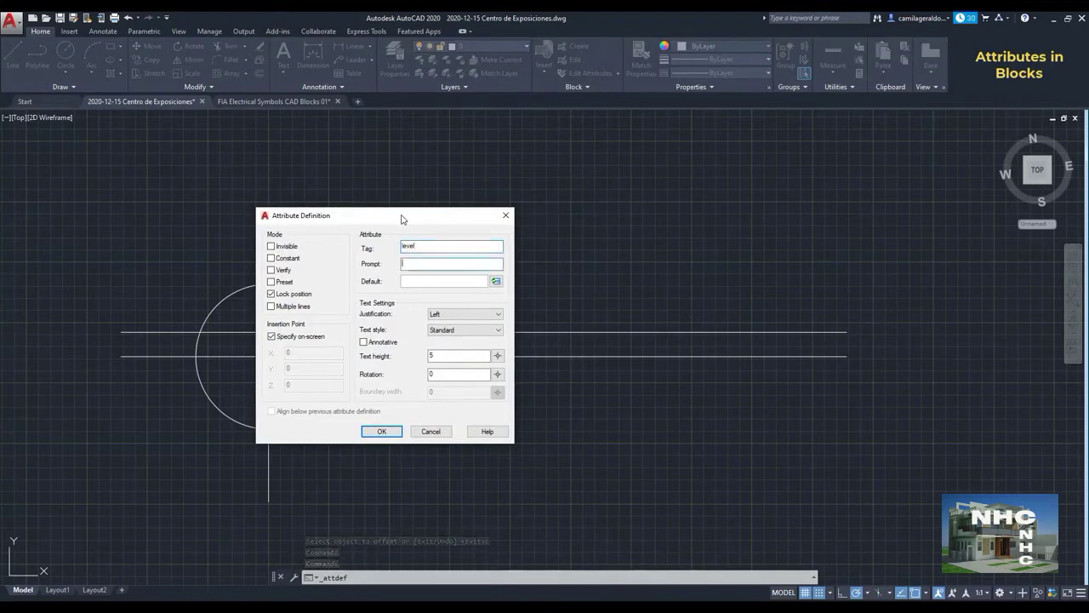
type("Insert Level")
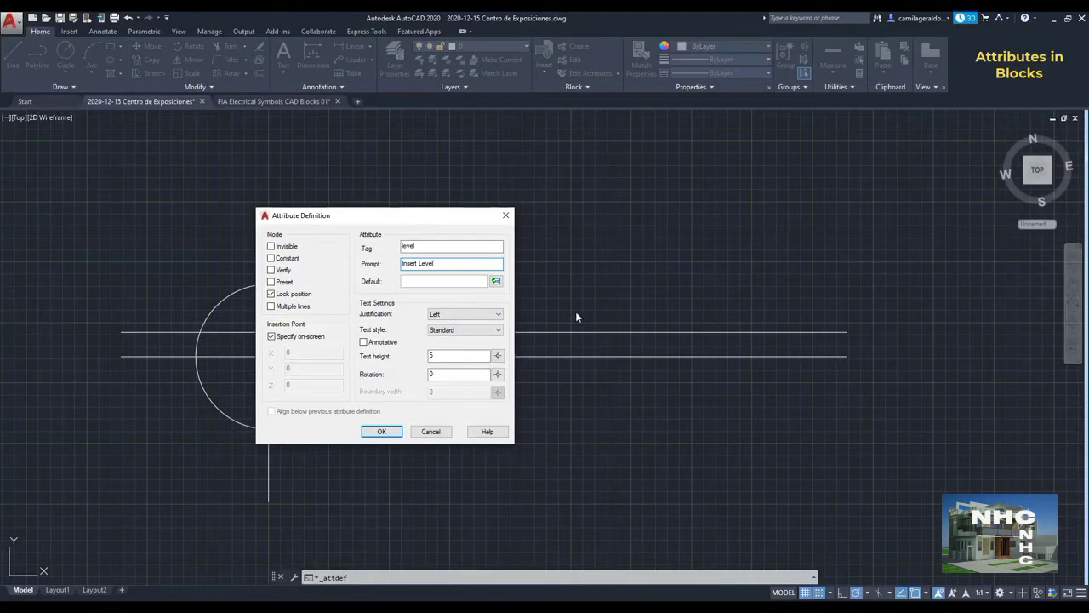
left_click(473, 315)
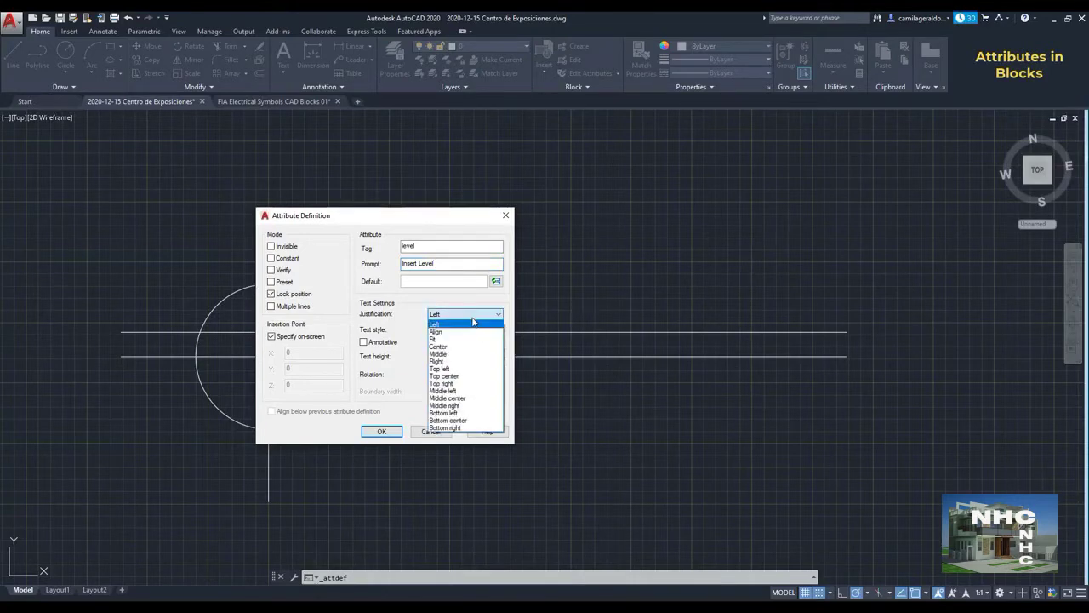
left_click(443, 362)
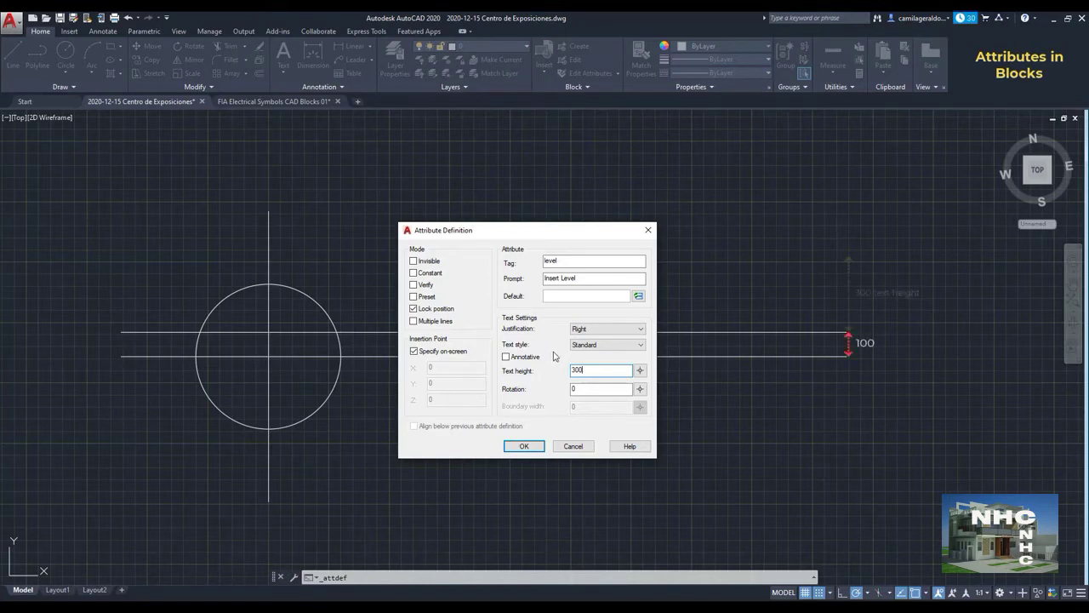
left_click(524, 446)
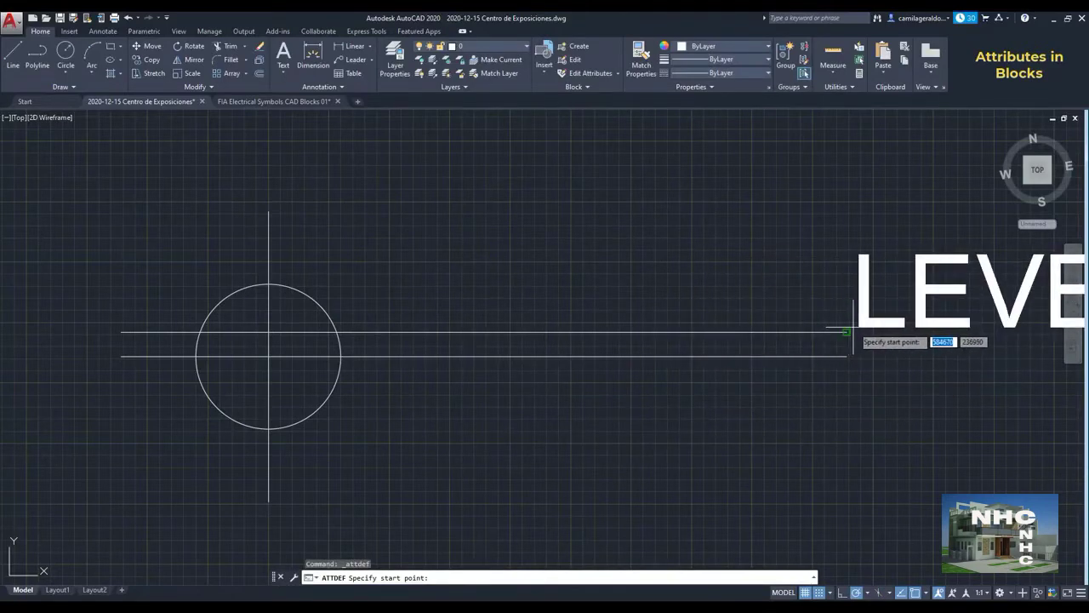
Place the LEVEL attribute at the upper line's right end, erase that helper line, and start Hatch.
left_click(830, 356)
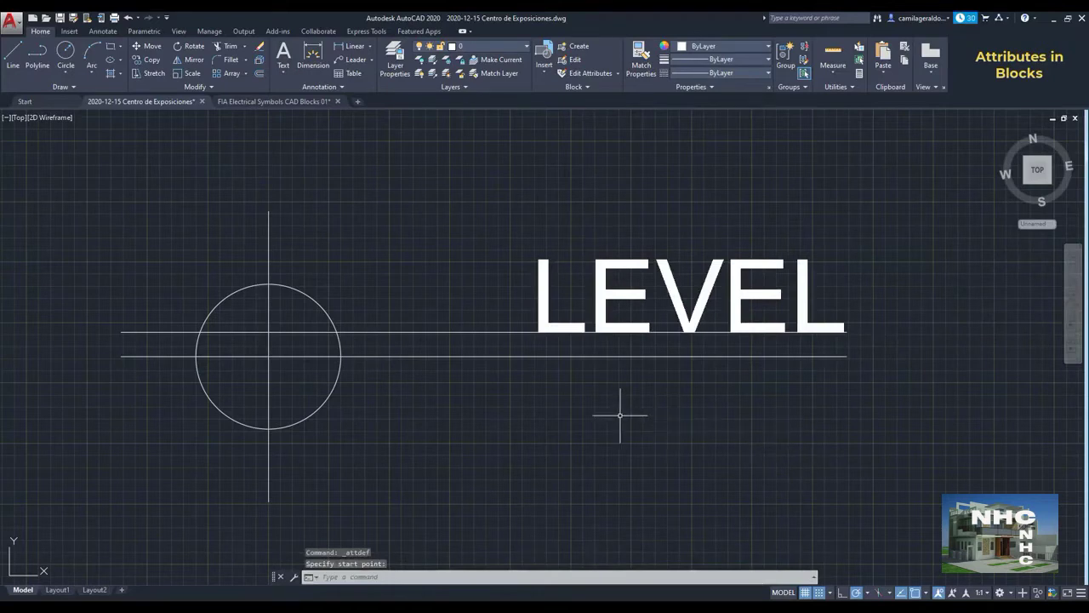
scroll(630, 415, "down", 2)
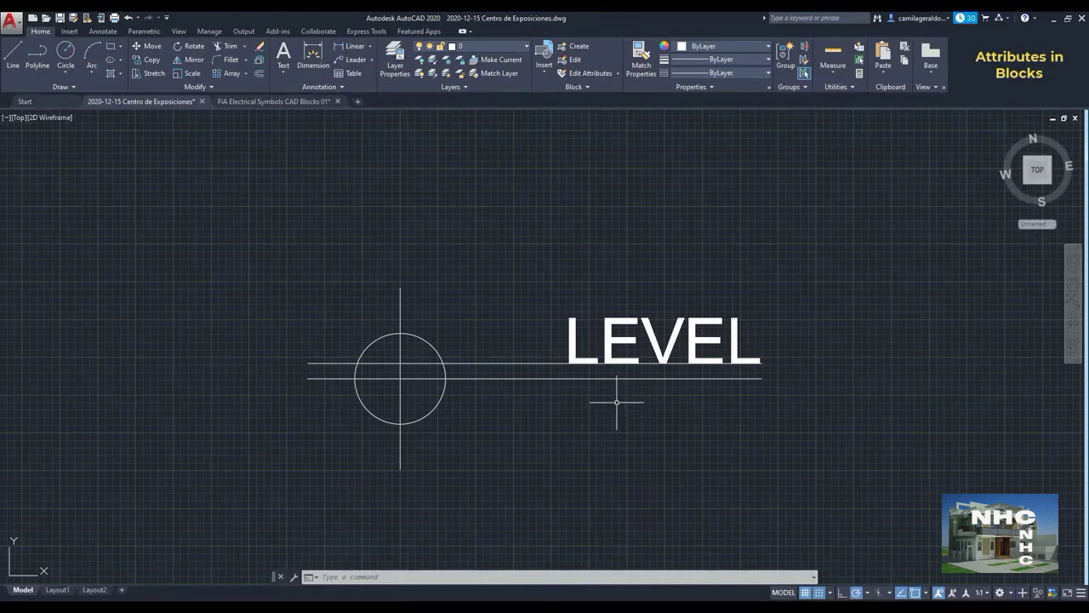
left_click(557, 363)
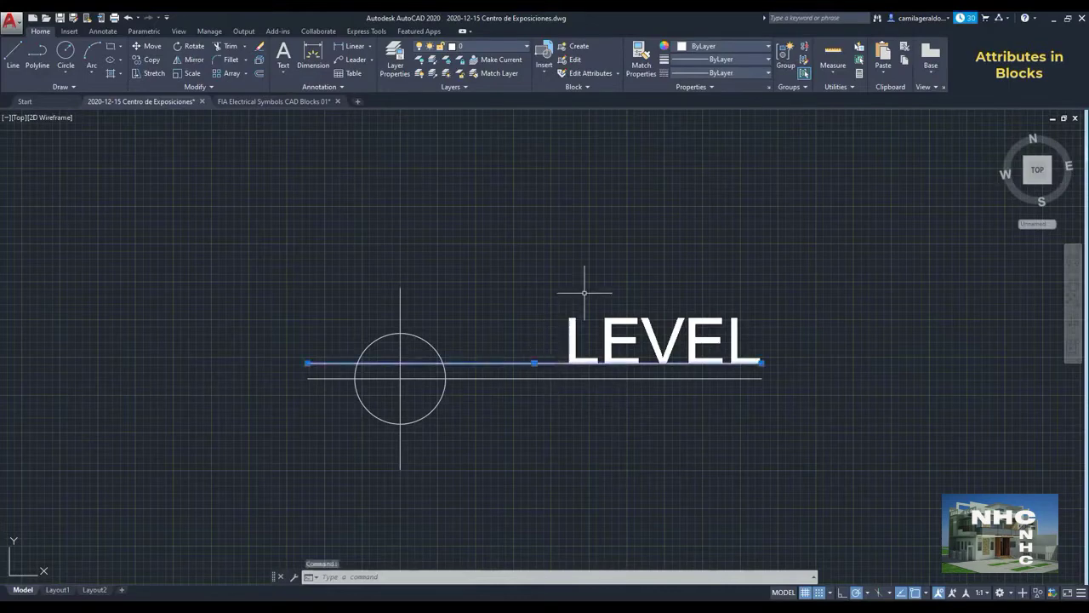
key("Delete")
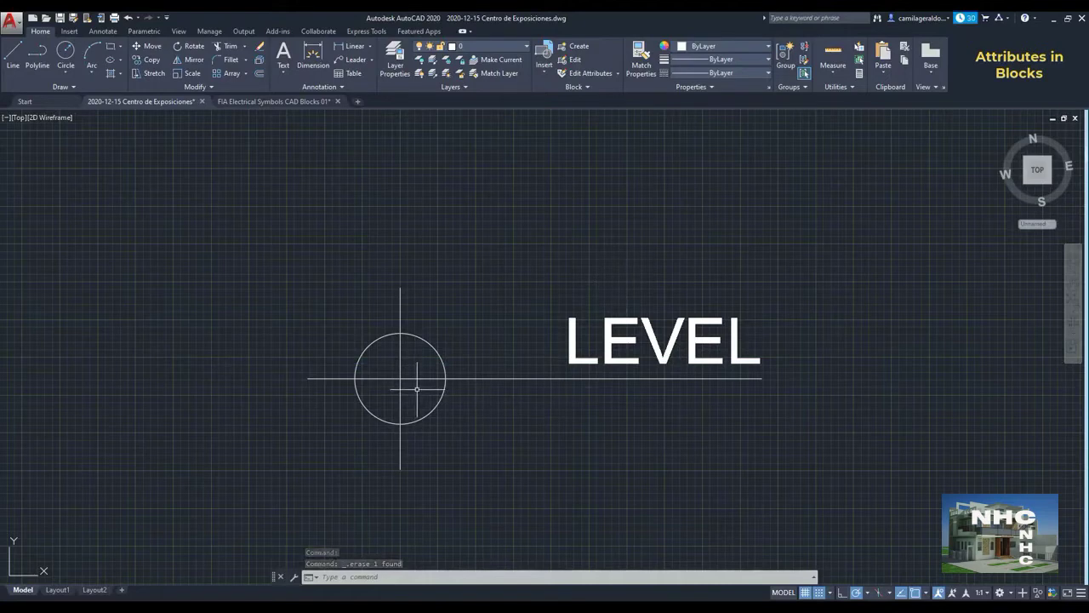
type("h")
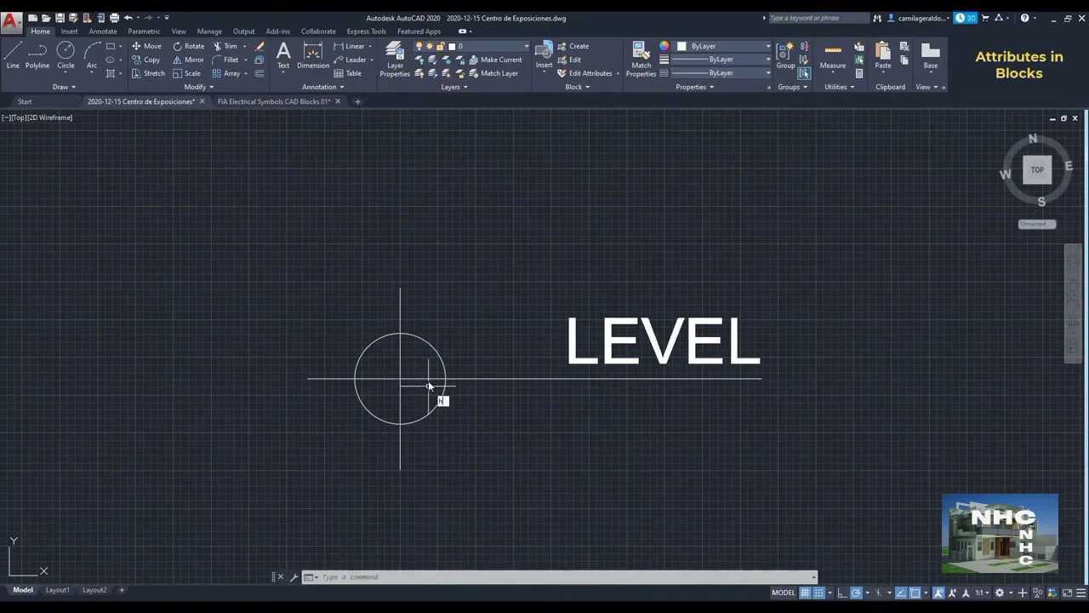
key("Return")
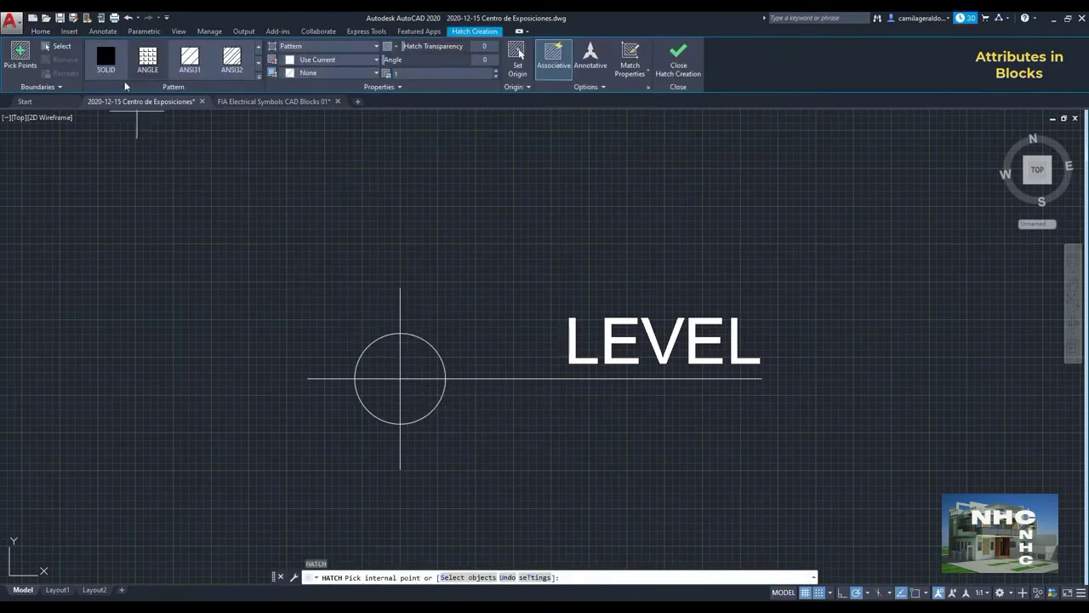
Fill two opposite quadrants of the circle with a SOLID hatch coloured ByBlock.
left_click(107, 54)
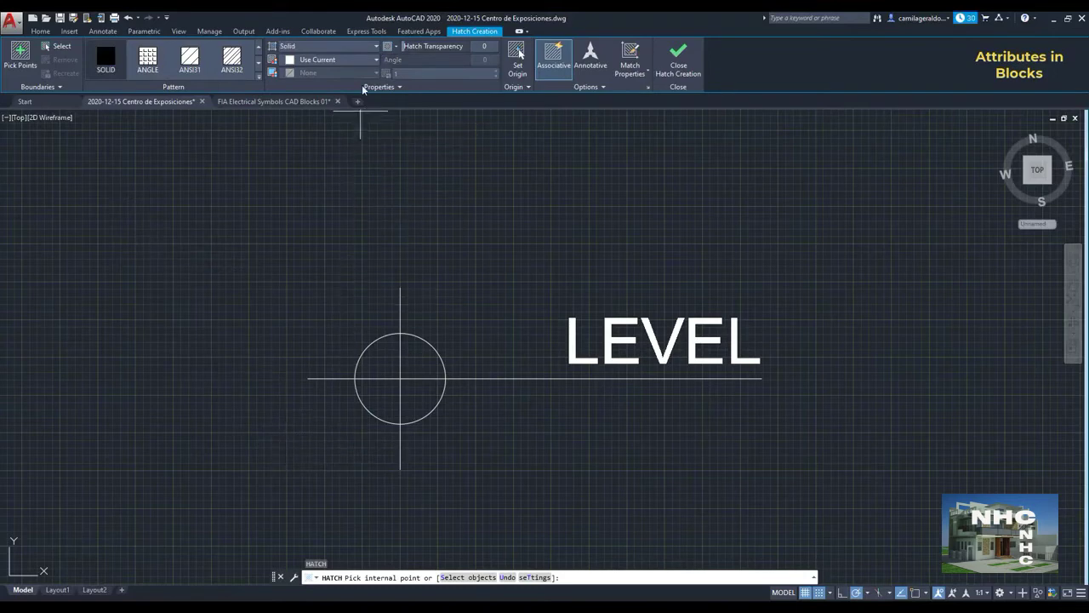
left_click(371, 59)
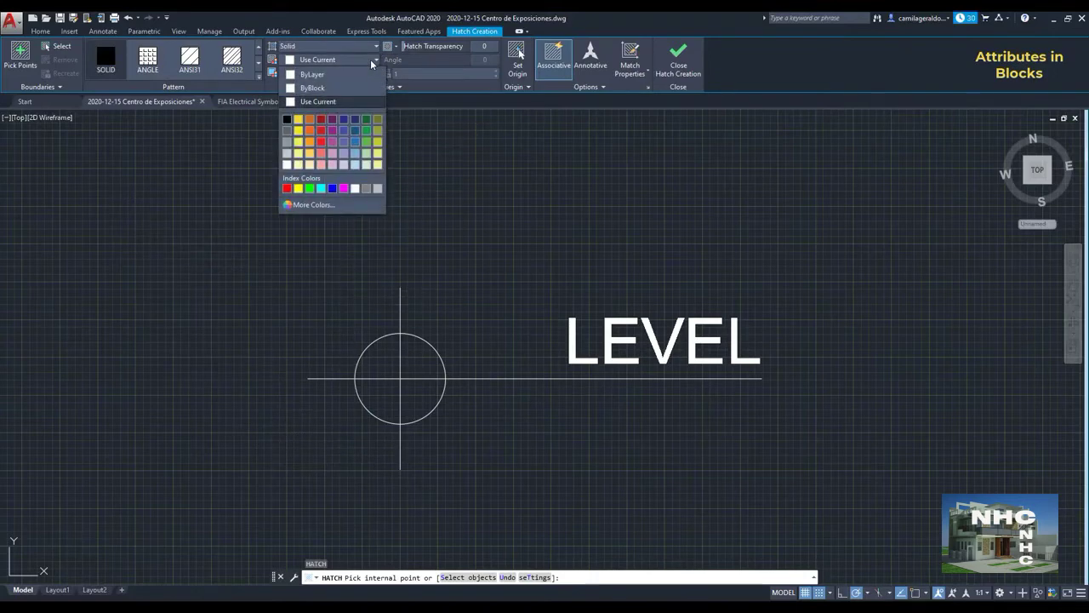
left_click(326, 91)
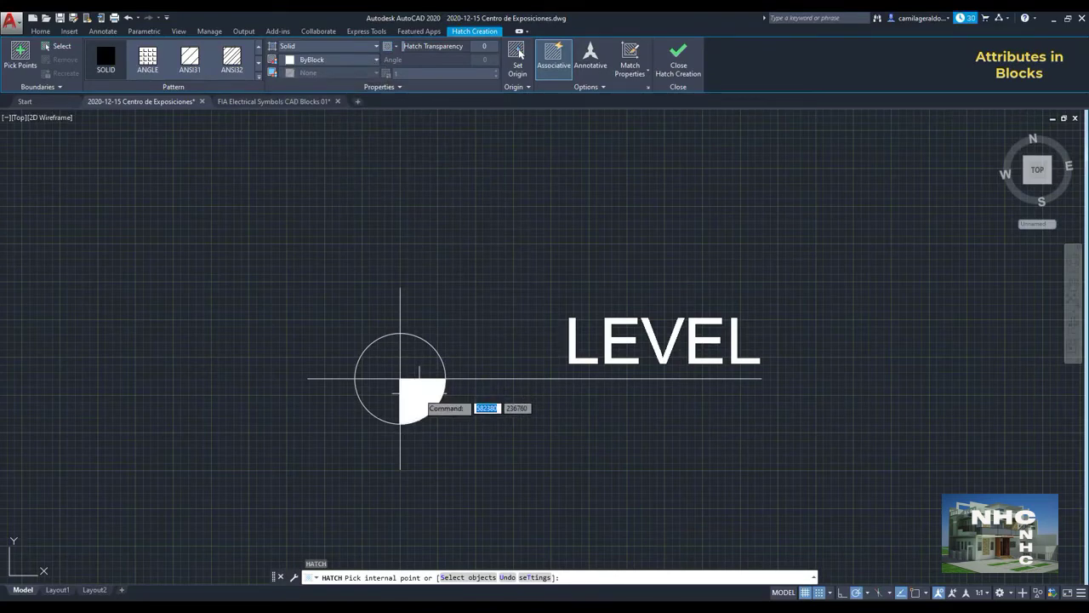
left_click(420, 388)
left_click(383, 358)
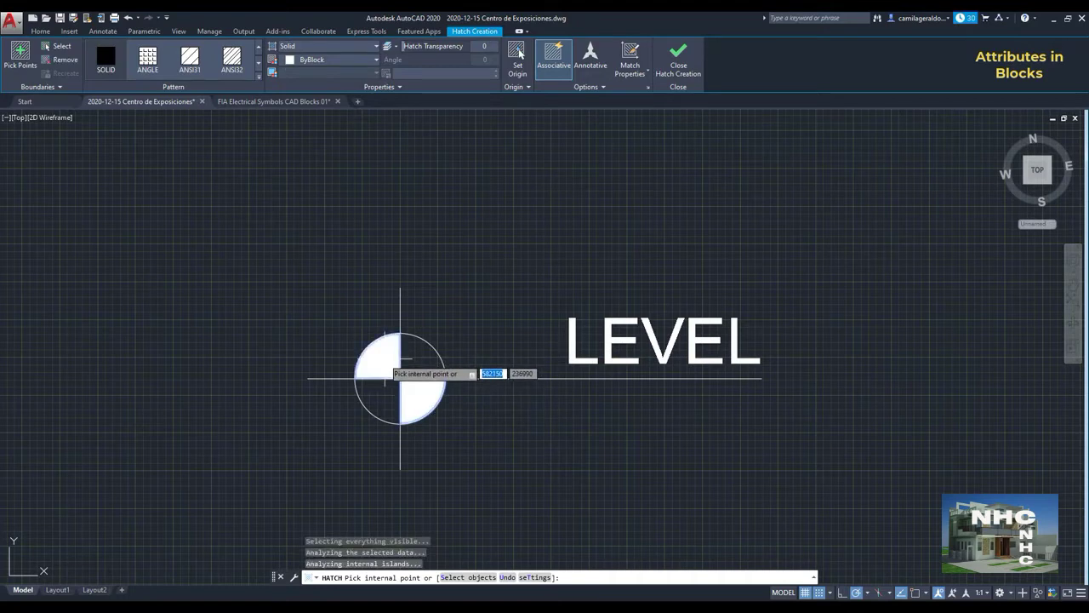
key("Return")
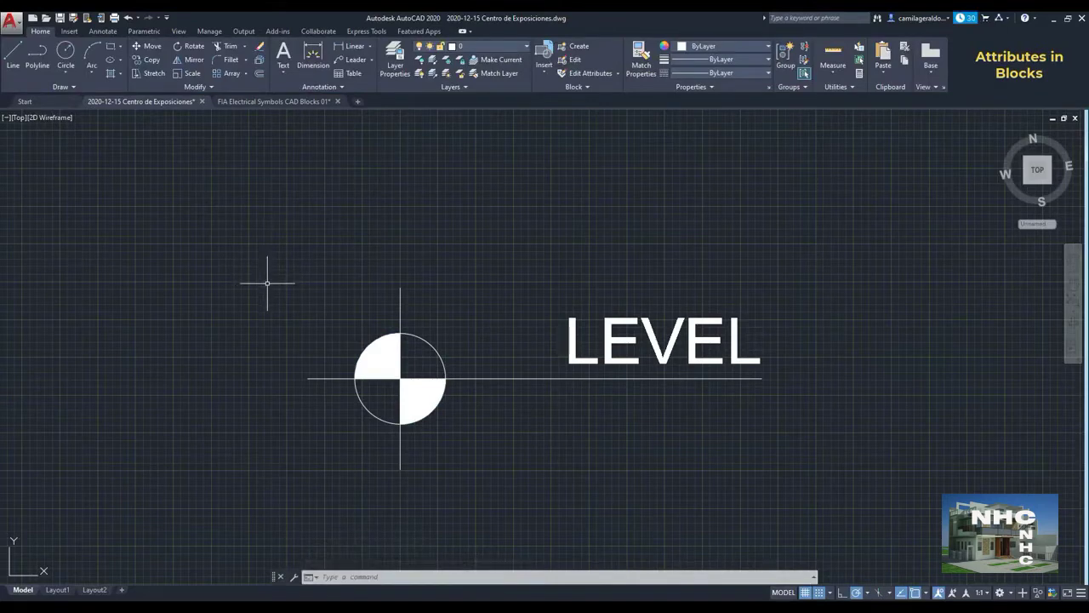
Create block 'level point' from the symbol and LEVEL attribute, based at the circle centre.
left_click(579, 48)
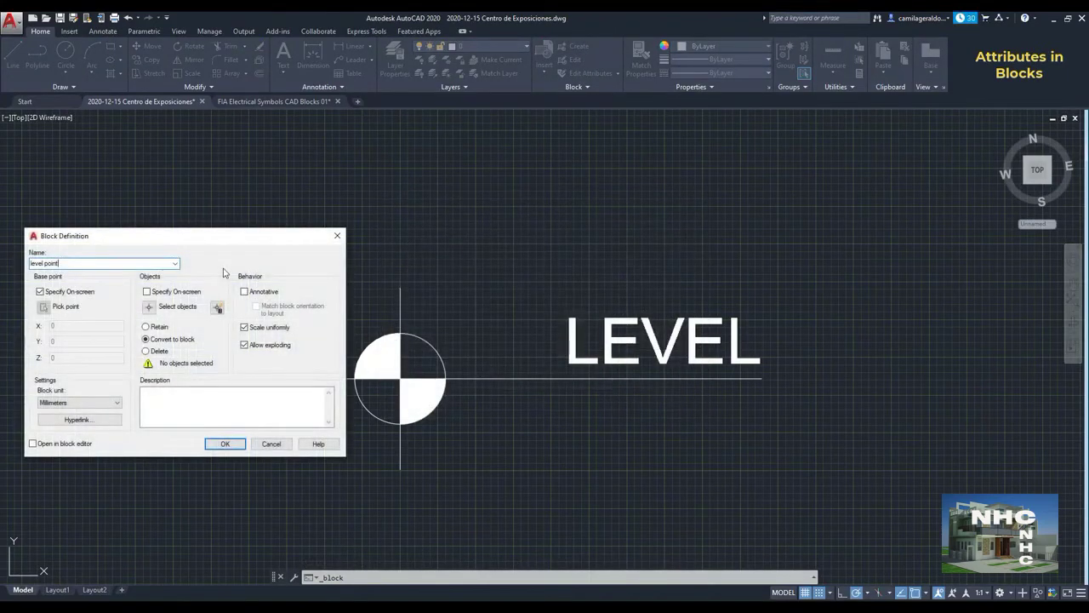
left_click(151, 307)
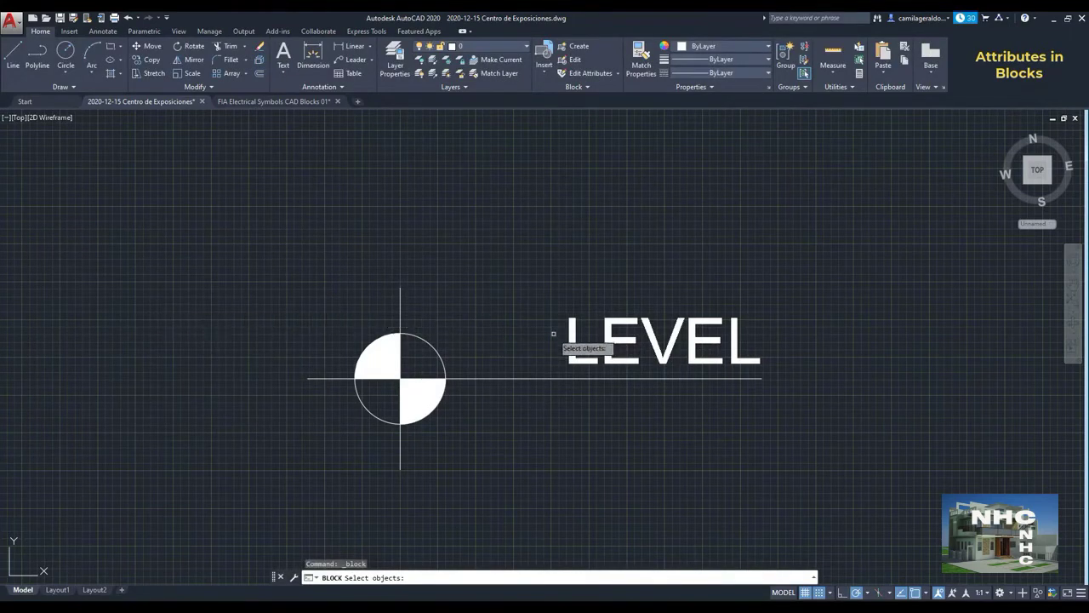
left_click(568, 344)
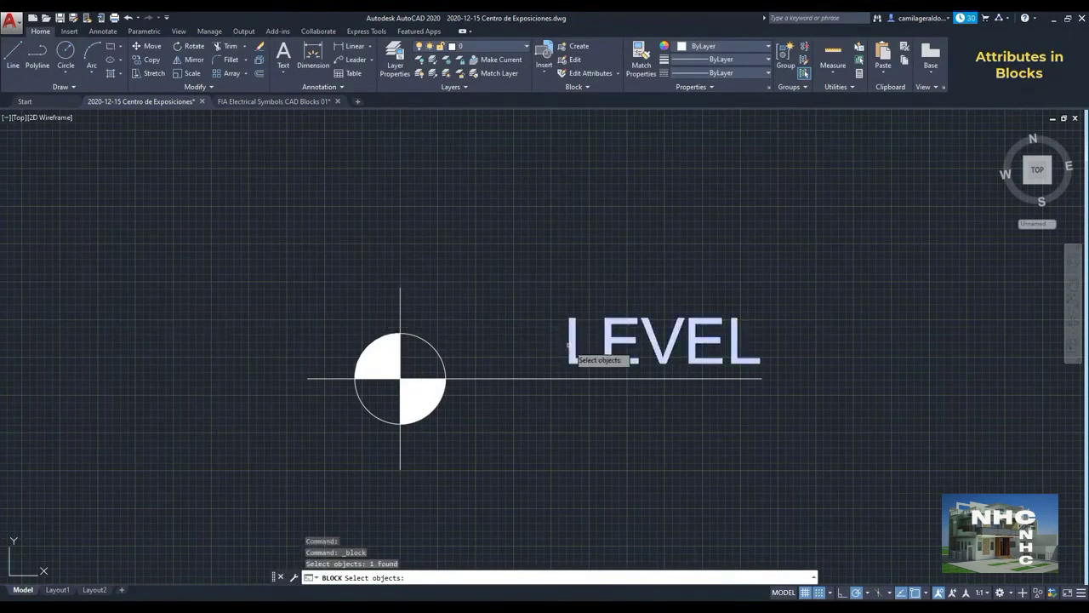
left_click(572, 478)
left_click(273, 264)
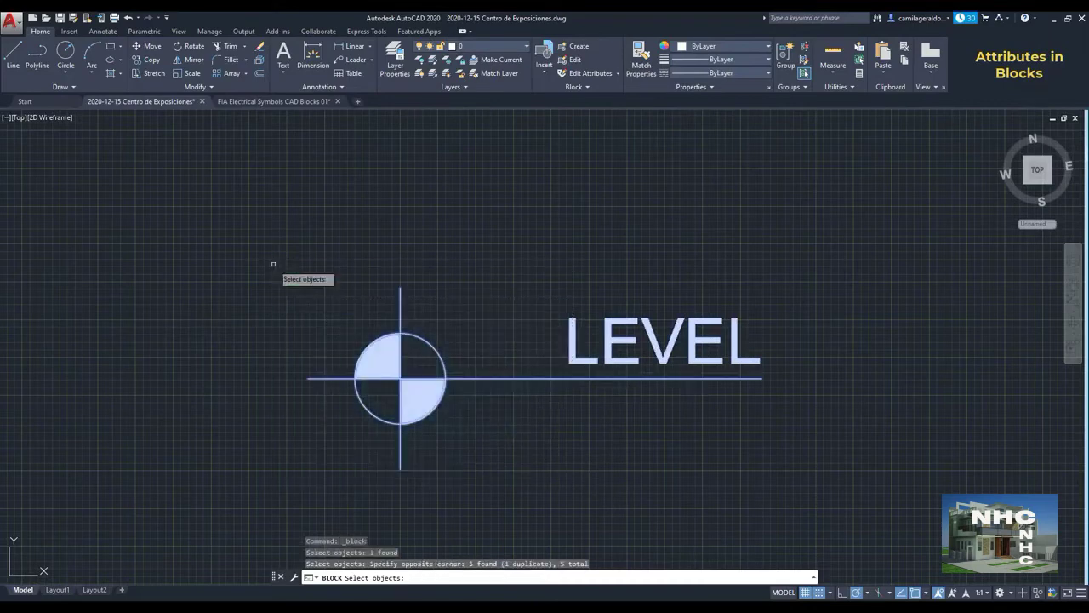
key("Return")
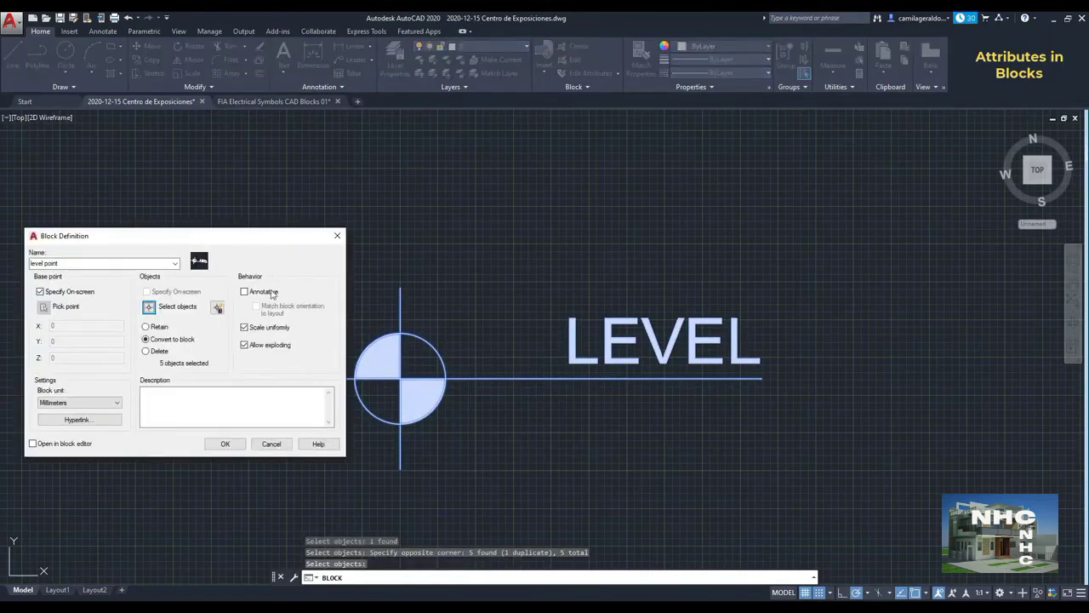
left_click(225, 444)
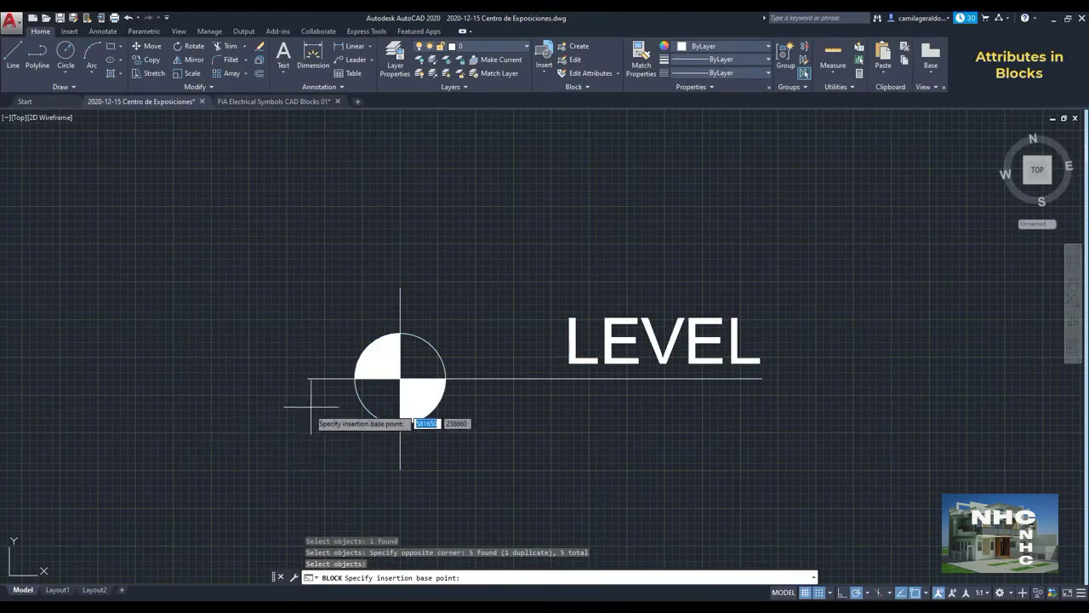
scroll(392, 384, "up", 2)
scroll(391, 384, "up", 2)
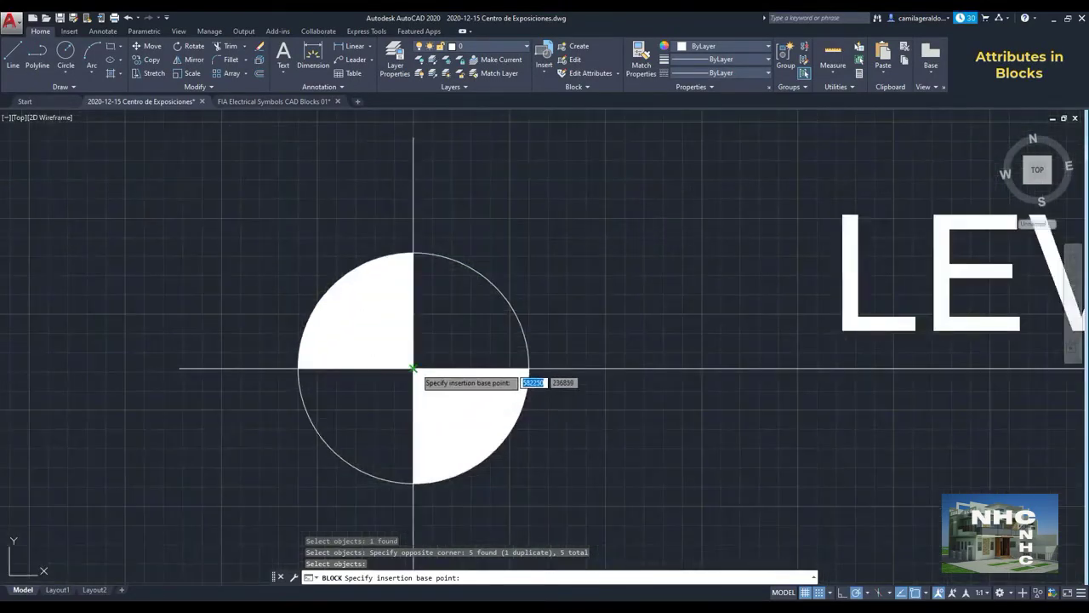
left_click(413, 368)
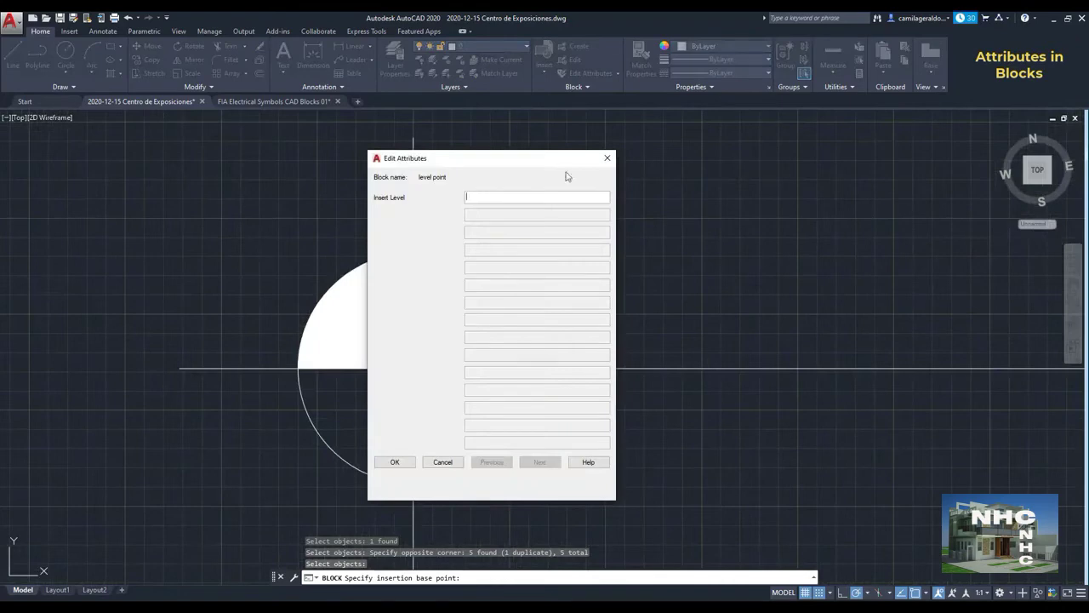
left_click_drag(568, 163, 302, 166)
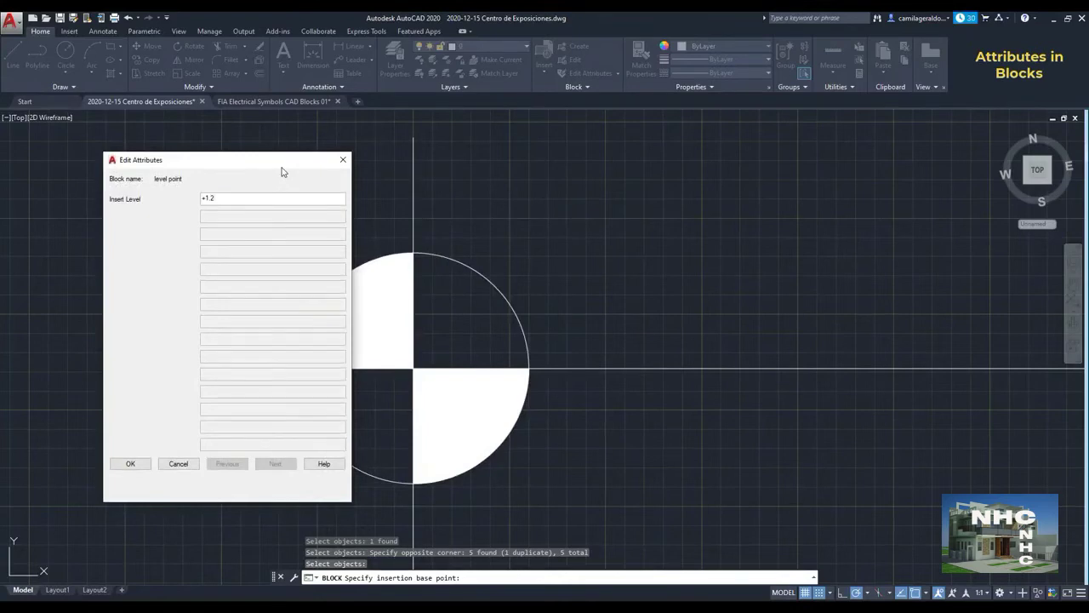
Confirm the +1.2 level value and move the marker onto the red BL - GR layer.
left_click(132, 463)
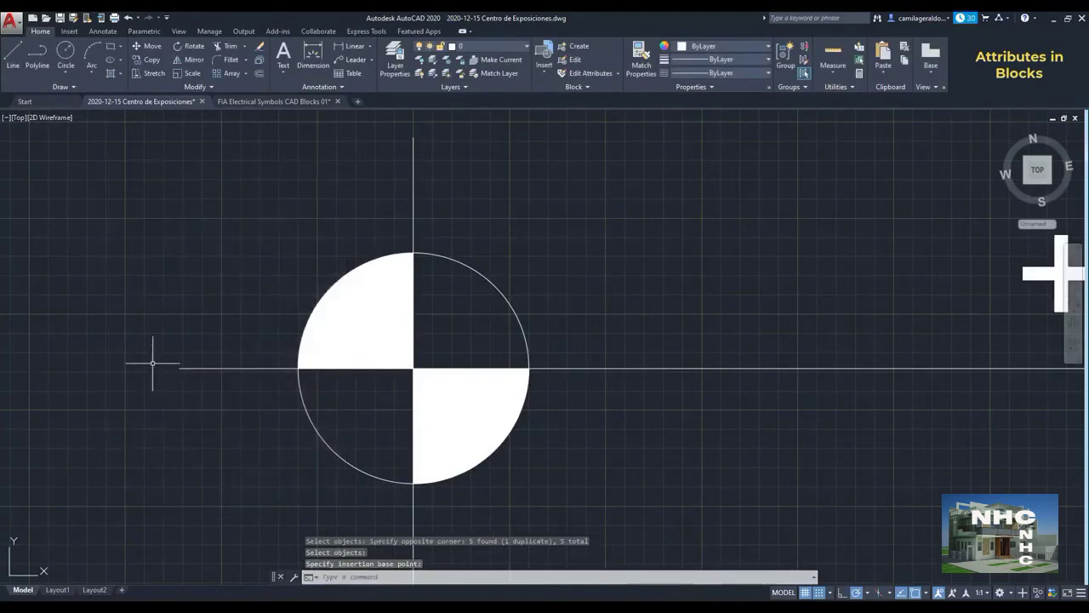
scroll(153, 363, "down", 2)
scroll(162, 366, "down", 2)
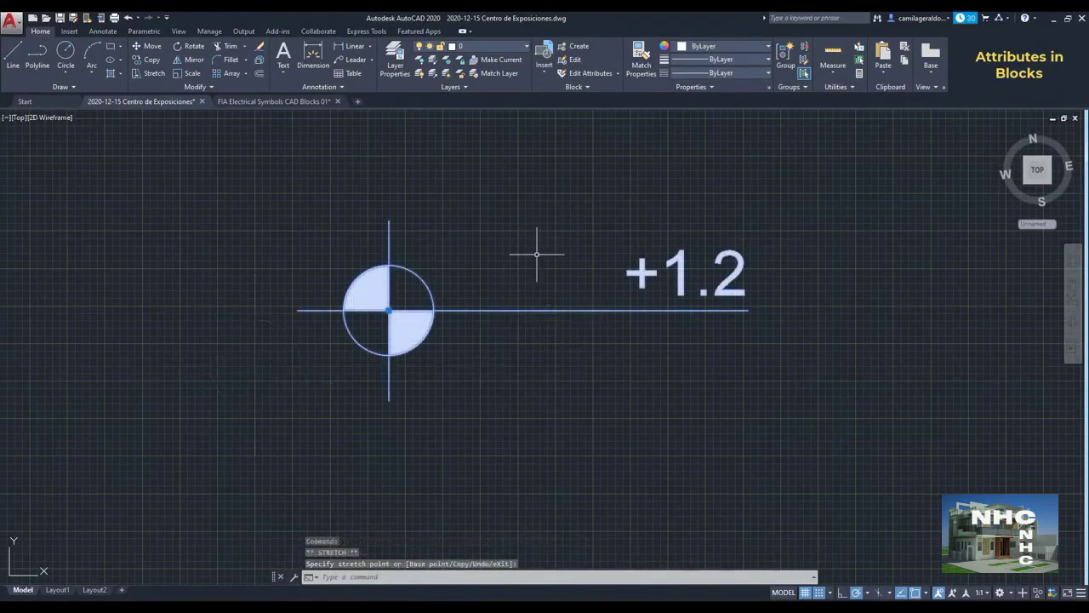
left_click(521, 49)
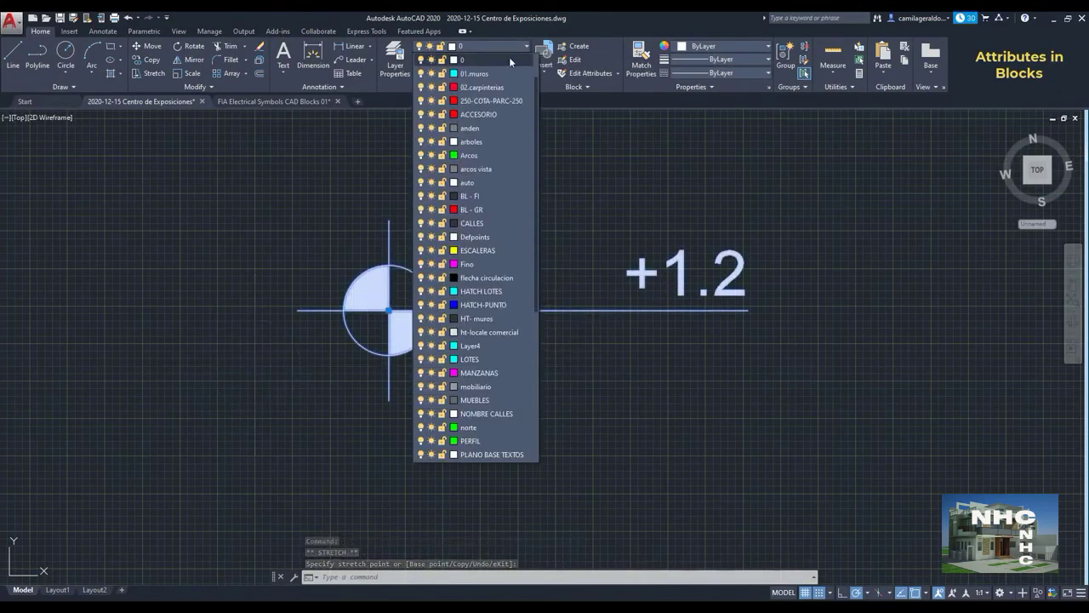
left_click(473, 210)
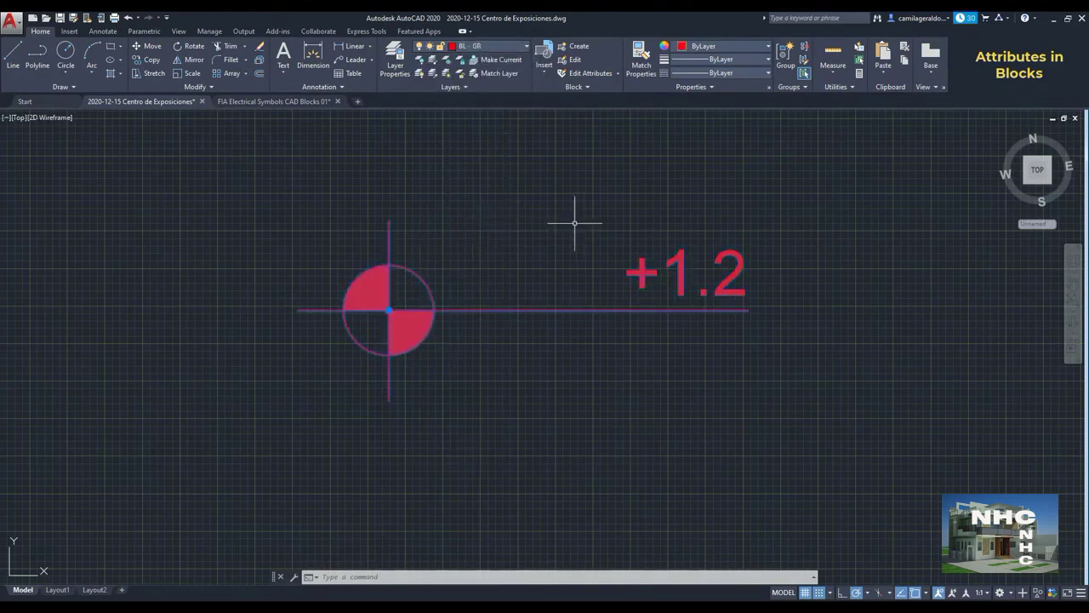
left_click(740, 48)
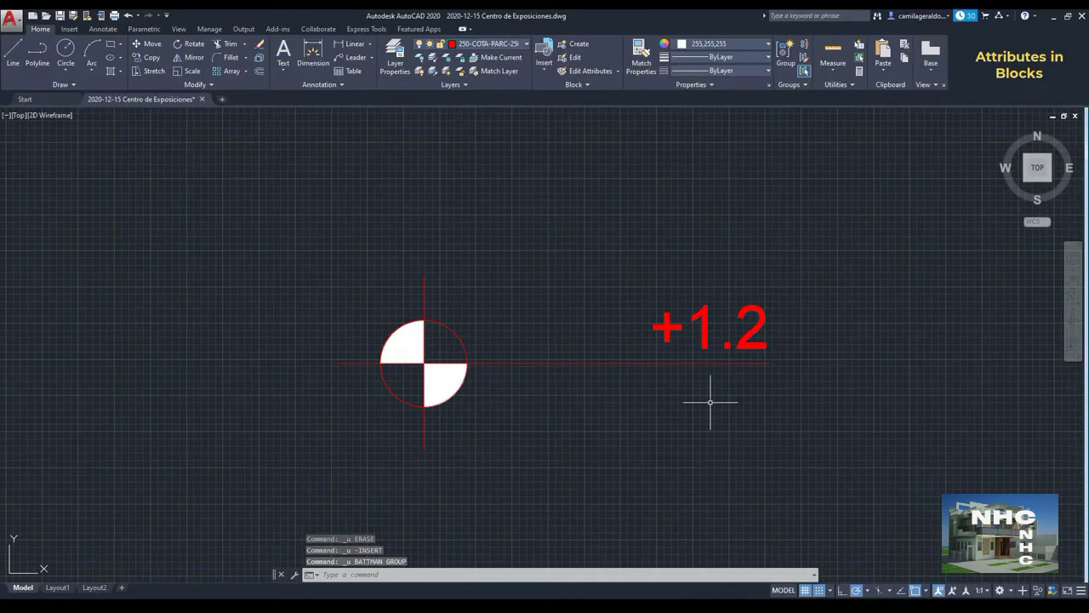
Reduce the +1.2 attribute's text height from 300 to 200 in the attribute editor.
double_click(710, 332)
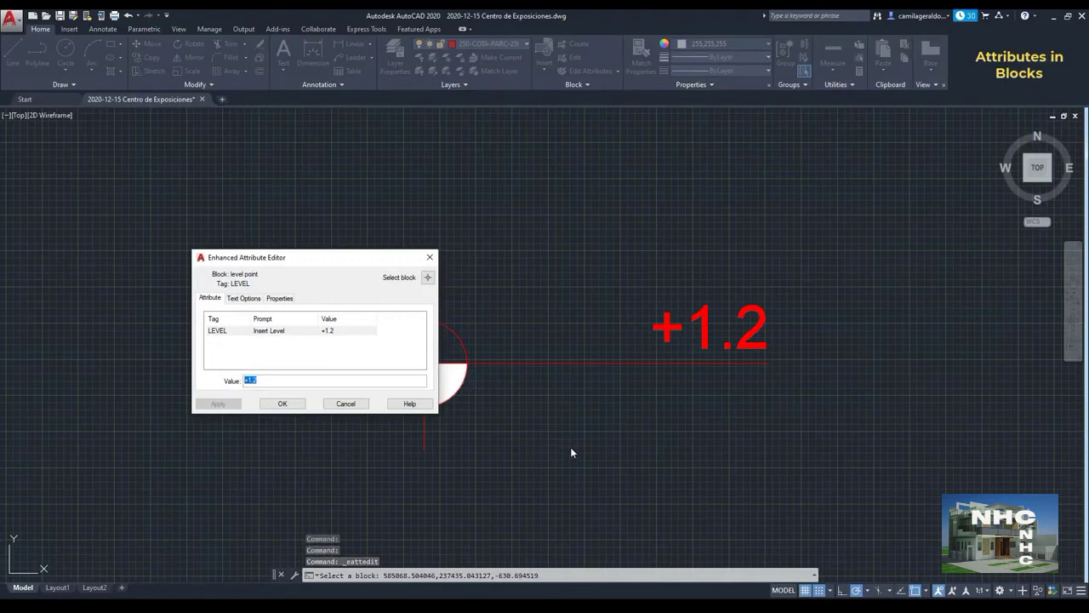
left_click(252, 299)
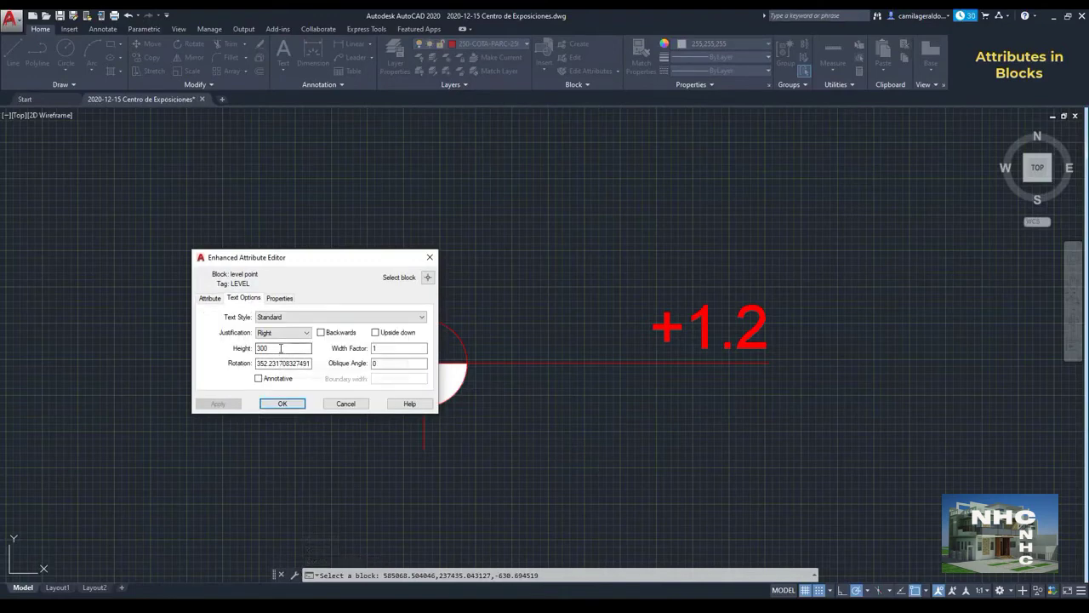
left_click_drag(289, 349, 197, 345)
type("2")
left_click(299, 405)
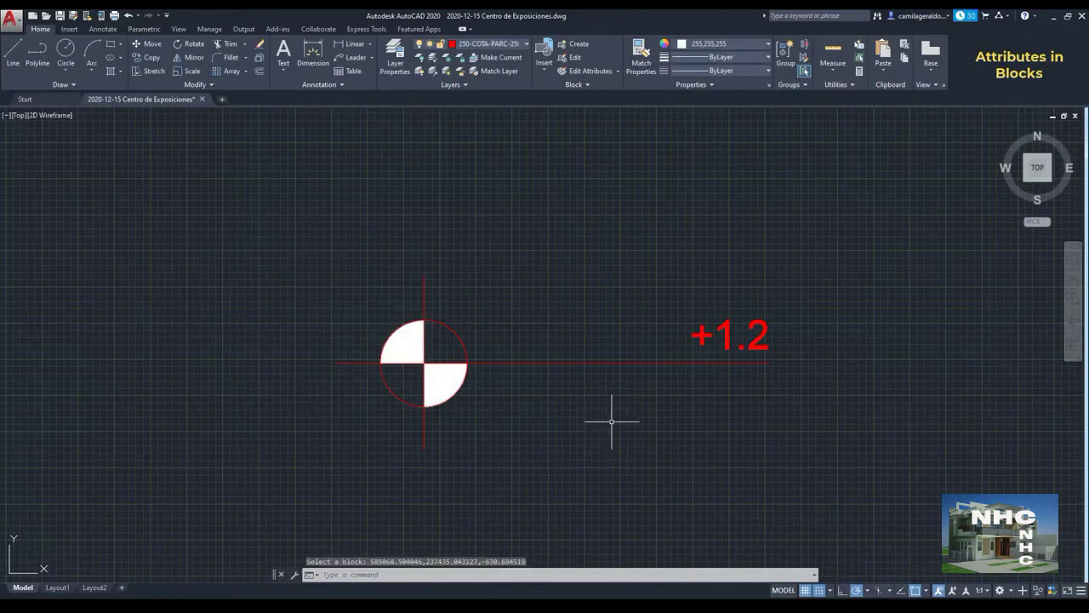
middle_click_drag(659, 436, 800, 437)
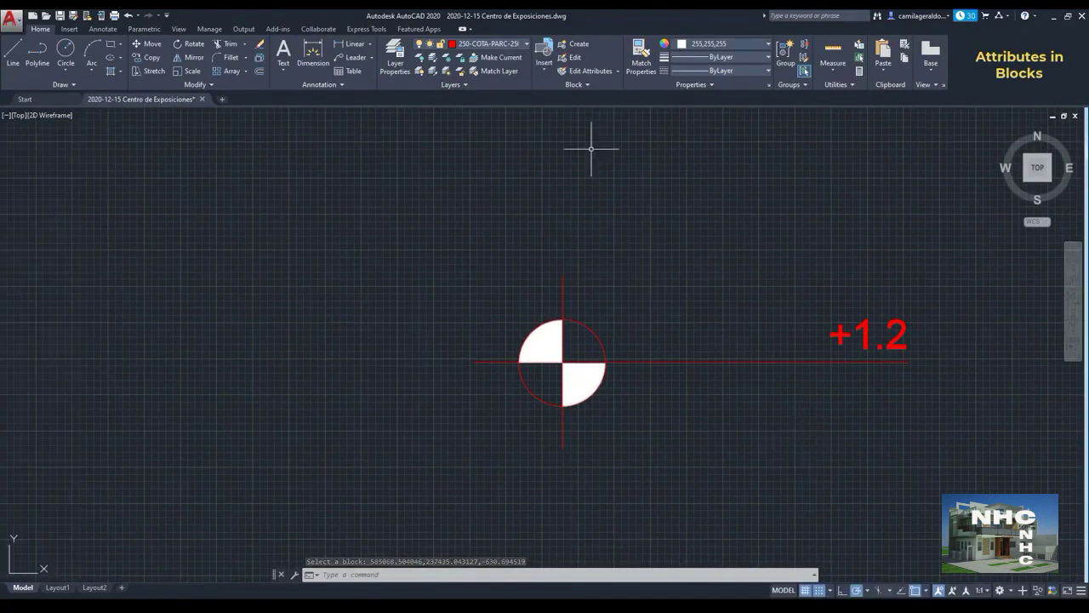
Insert a second 'level point' block above-left of the first, keeping the level value 0.
left_click(542, 65)
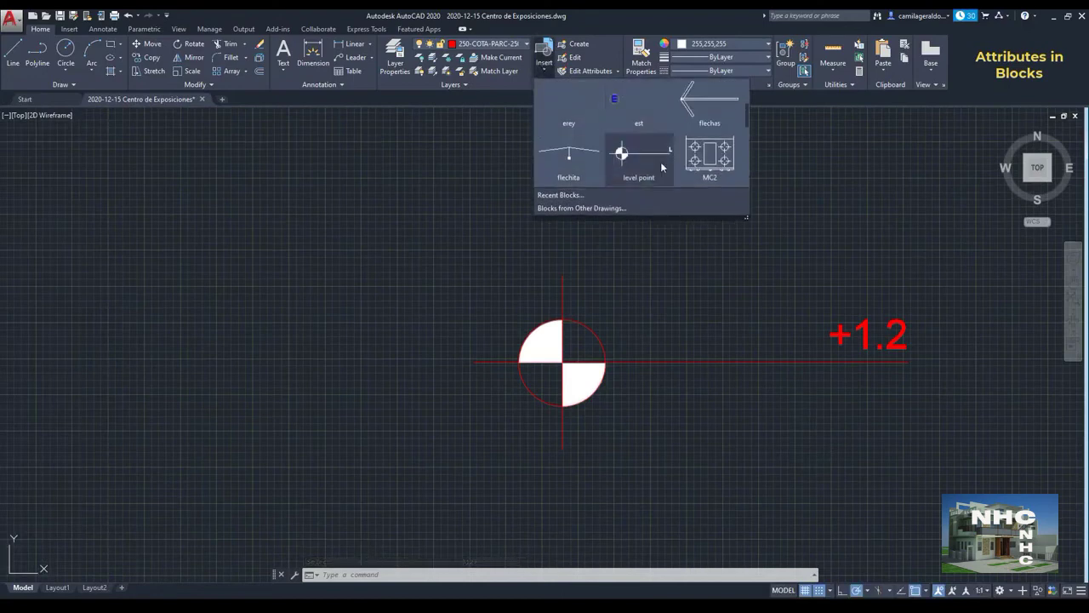
left_click(651, 158)
left_click(220, 230)
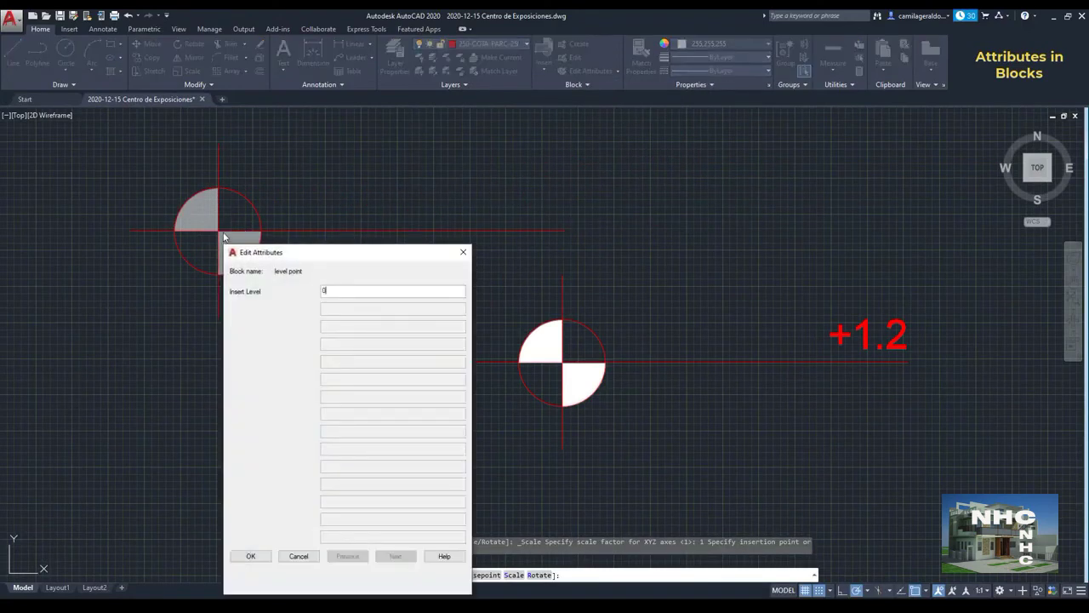
left_click(250, 556)
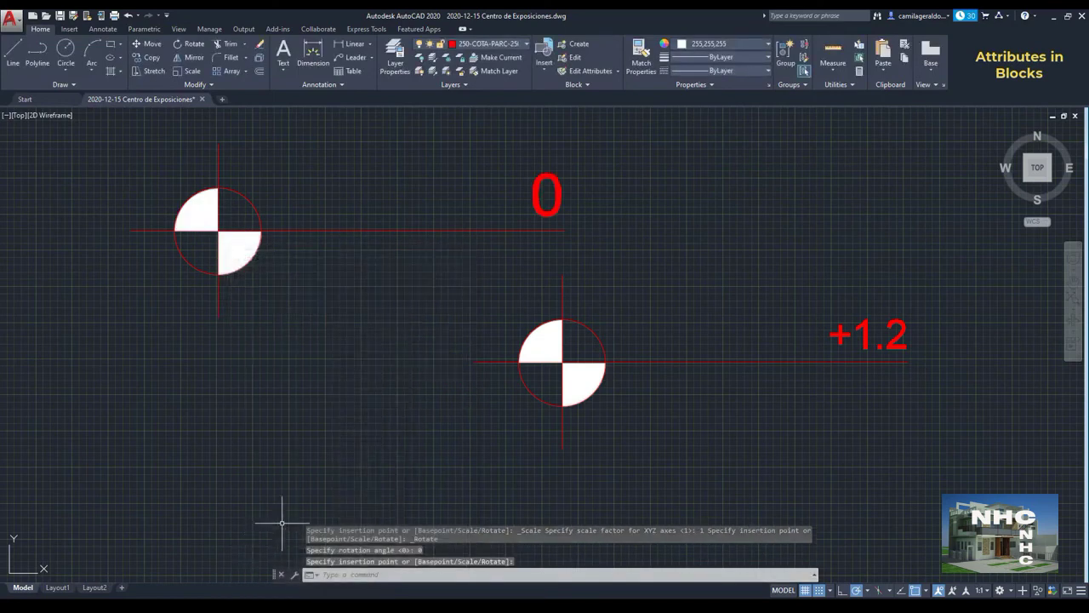